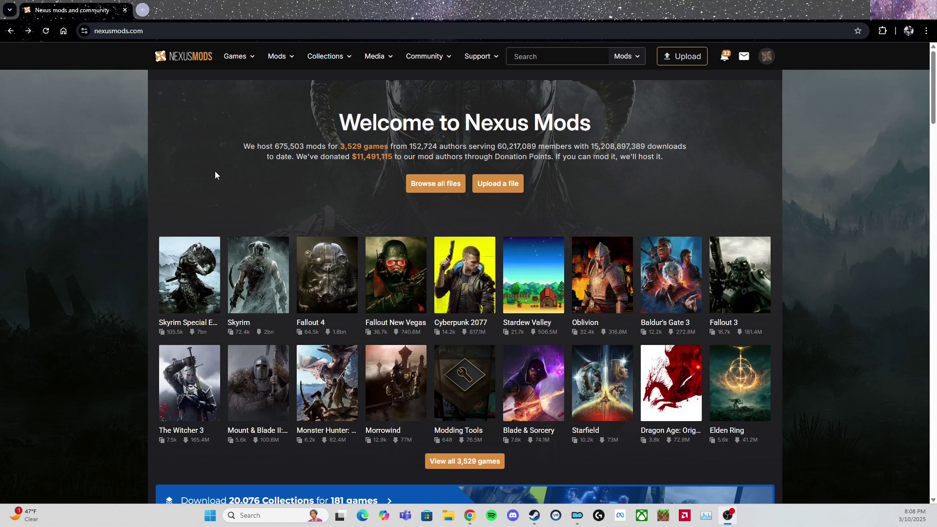
Step: Open the Skyrim Special Edition tile, scroll to Hot mods and focus the site search box
{"action": "left_click", "coordinate": [195, 287]}
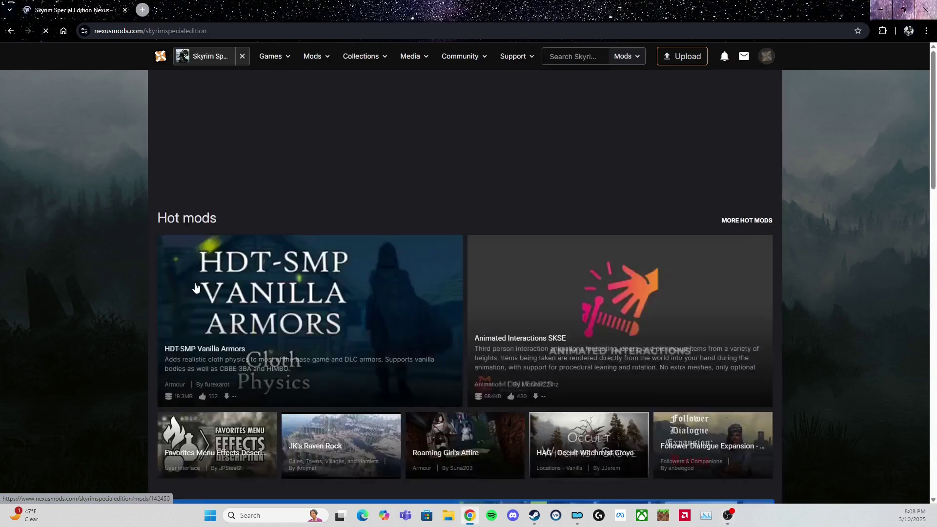
{"action": "scroll", "coordinate": [234, 288], "scroll_direction": "down", "scroll_amount": 3}
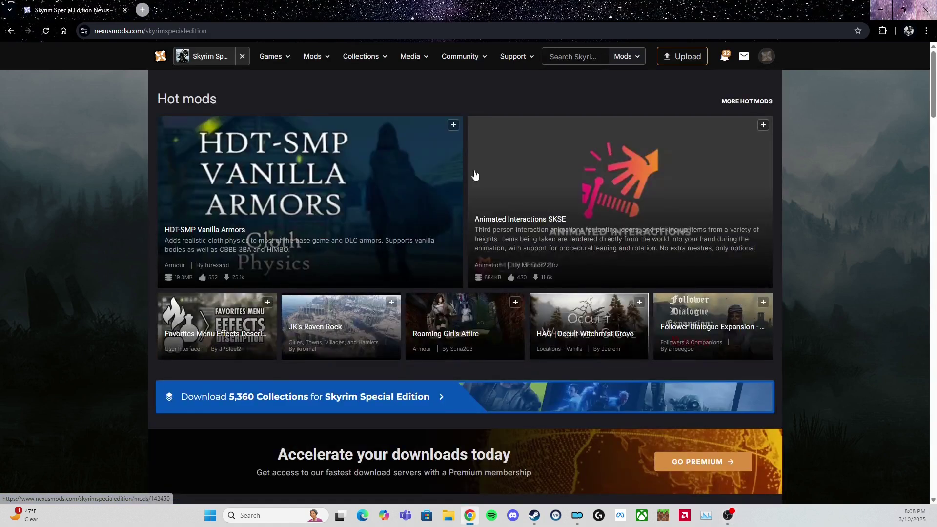
{"action": "left_click", "coordinate": [570, 57]}
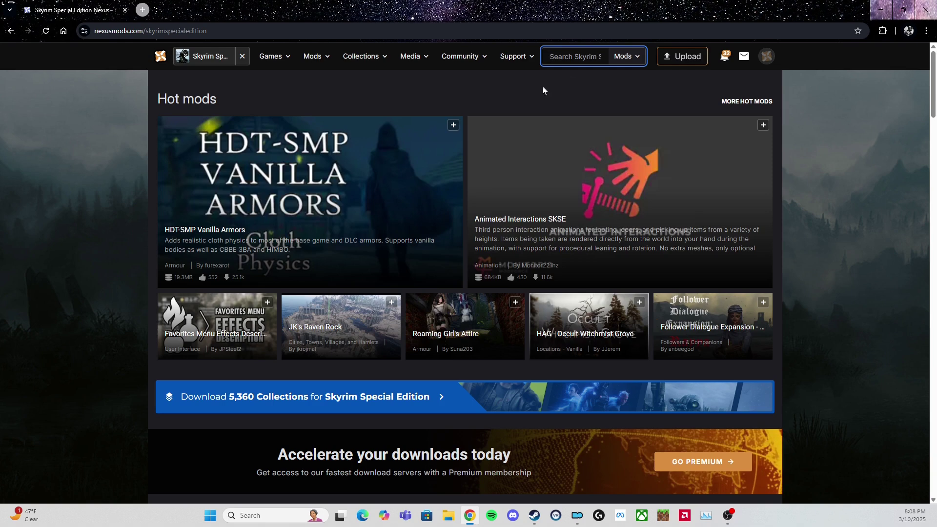
Step: Search 'mantella', open Mantella - Bring NPCs to Life with AI, and follow its github.io installation link
{"action": "type", "text": "mantell"}
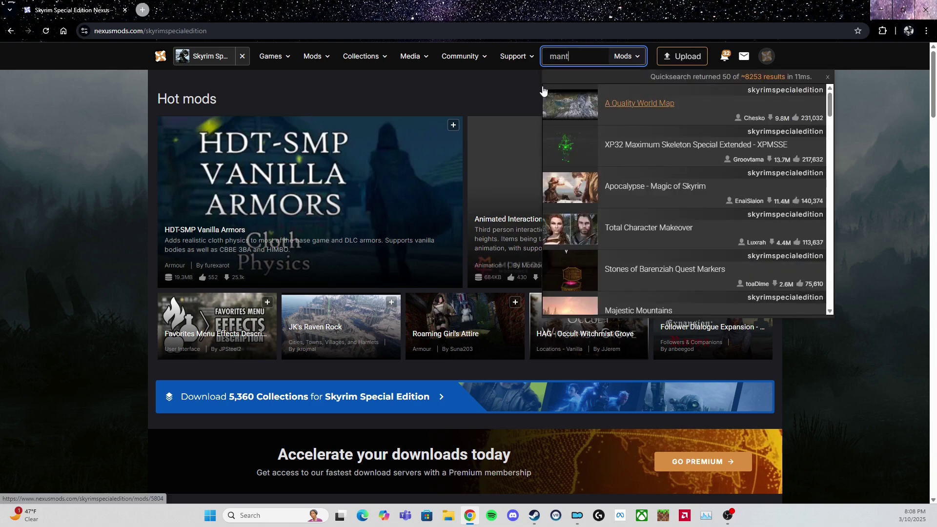
{"action": "type", "text": "a"}
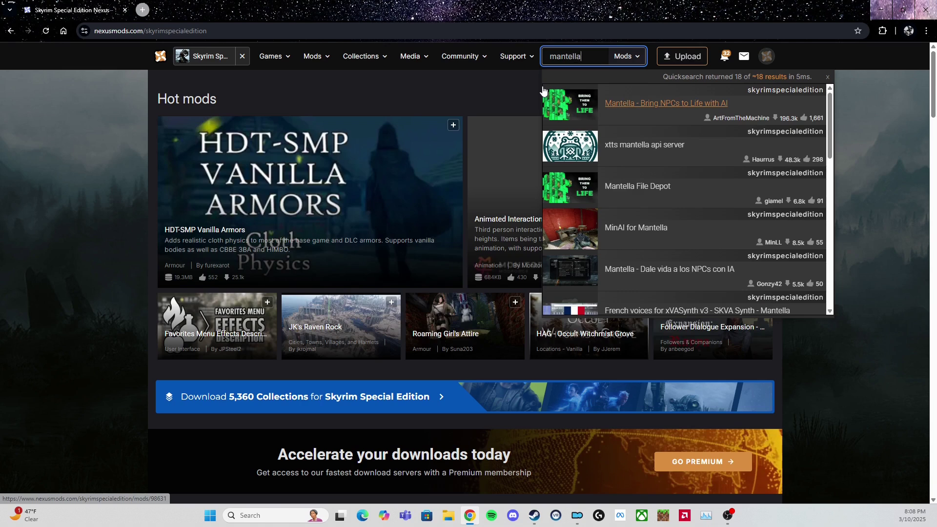
{"action": "left_click", "coordinate": [666, 104]}
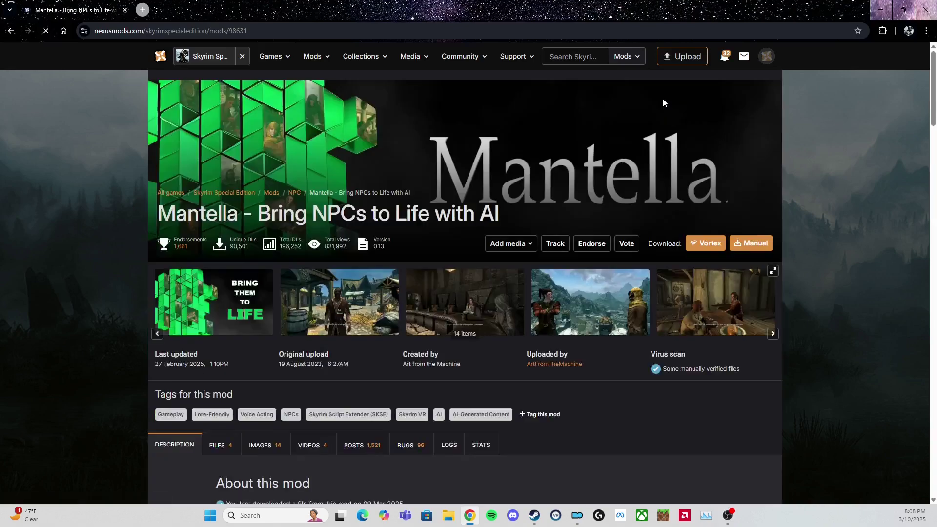
{"action": "scroll", "coordinate": [647, 212], "scroll_direction": "down", "scroll_amount": 4}
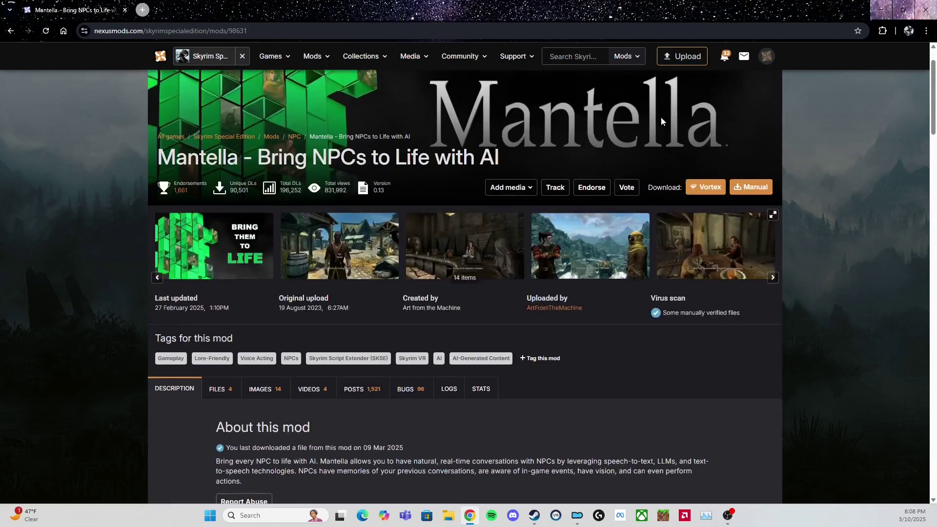
{"action": "scroll", "coordinate": [647, 212], "scroll_direction": "down", "scroll_amount": 8}
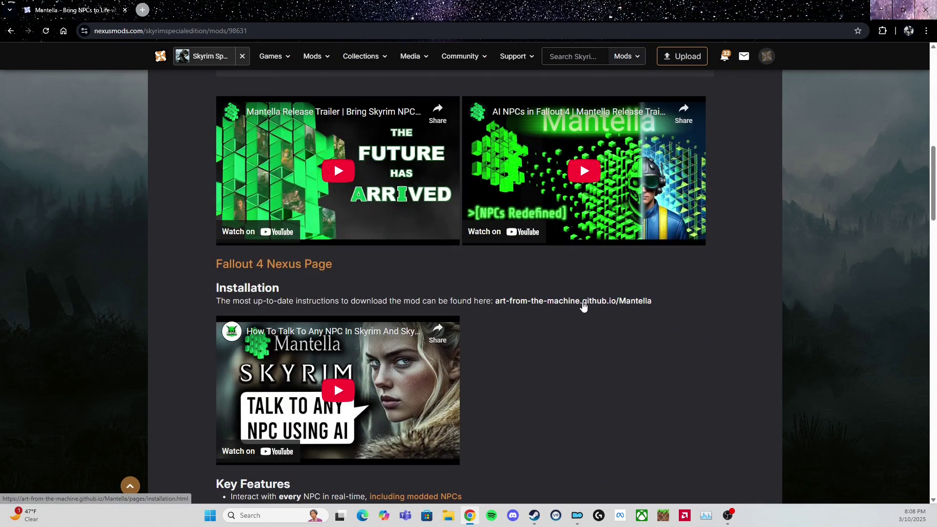
{"action": "left_click", "coordinate": [581, 302]}
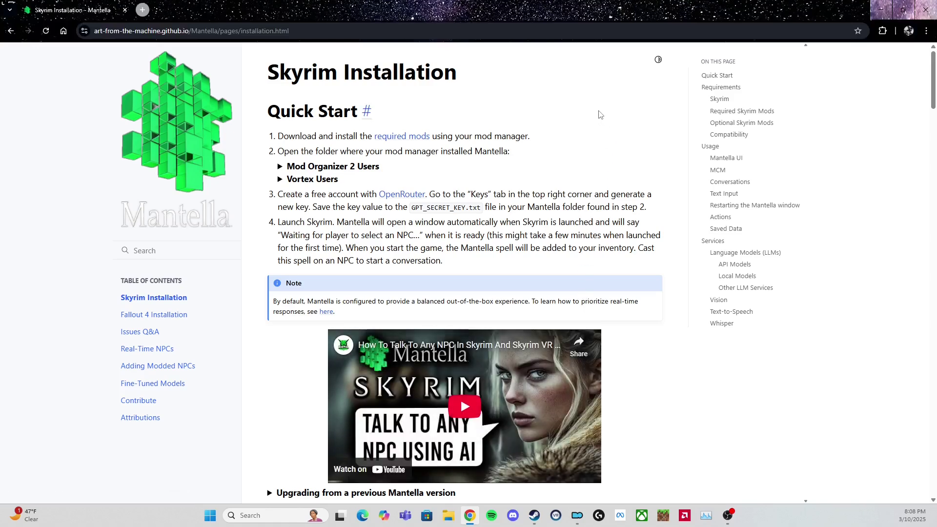
Step: Scroll down to the Requirements section, then back up to the Quick Start steps
{"action": "scroll", "coordinate": [599, 115], "scroll_direction": "down", "scroll_amount": 9}
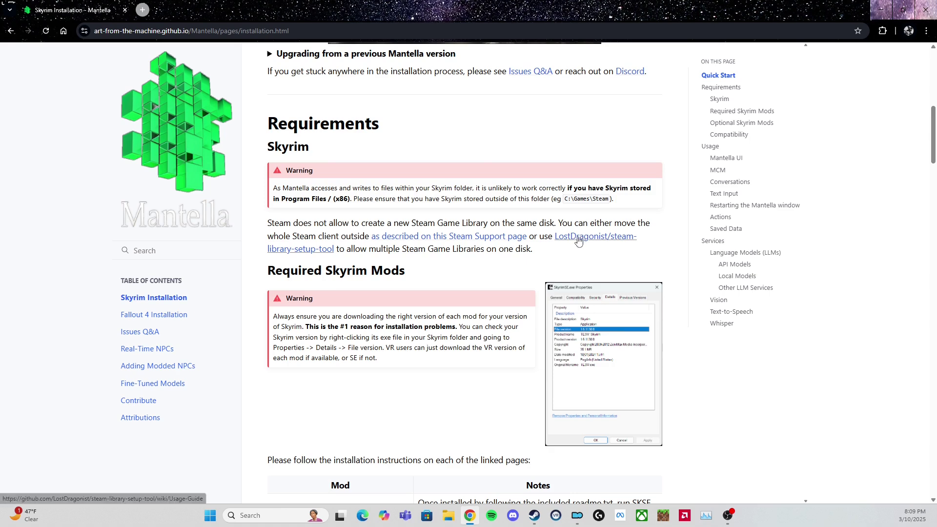
{"action": "scroll", "coordinate": [579, 240], "scroll_direction": "up", "scroll_amount": 9}
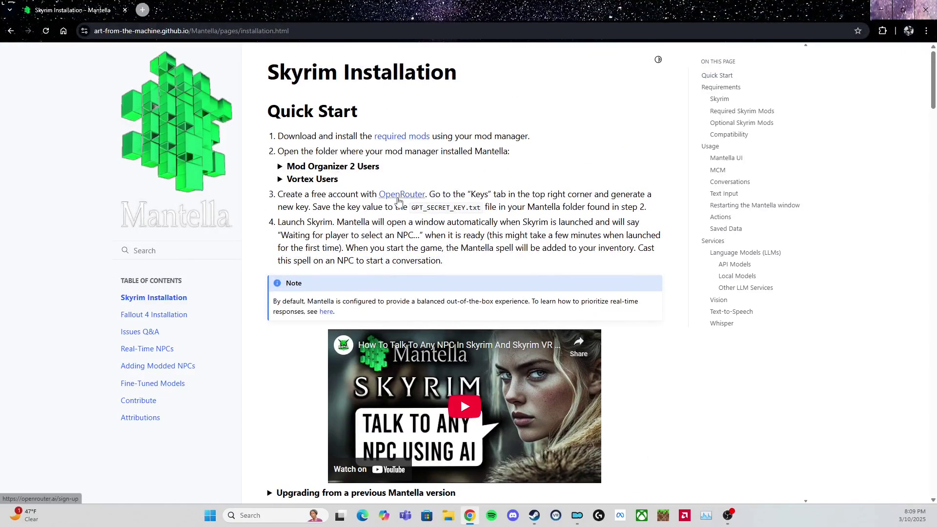
Step: Back on the Mantella mod page, show its Files tab and start a manual download of the main file
{"action": "left_click", "coordinate": [11, 32]}
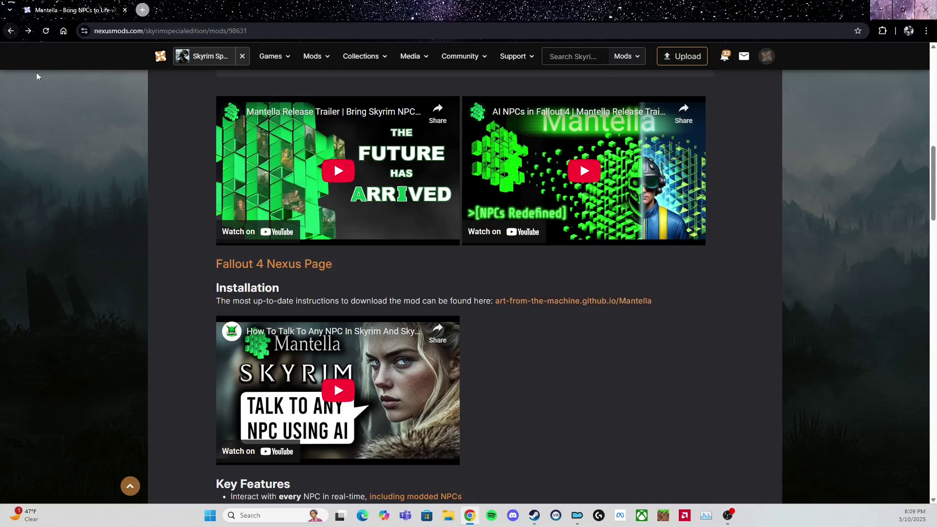
{"action": "scroll", "coordinate": [309, 313], "scroll_direction": "up", "scroll_amount": 10}
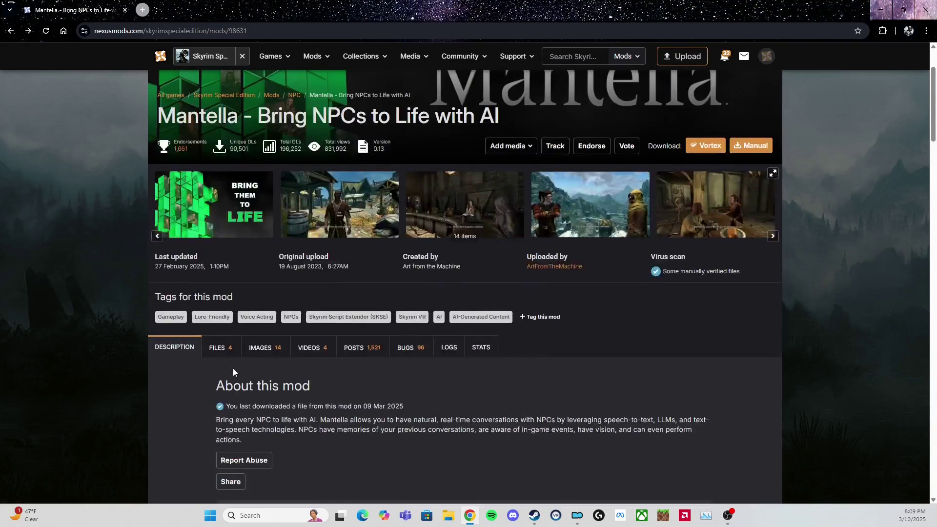
{"action": "left_click", "coordinate": [217, 348]}
{"action": "scroll", "coordinate": [259, 355], "scroll_direction": "down", "scroll_amount": 4}
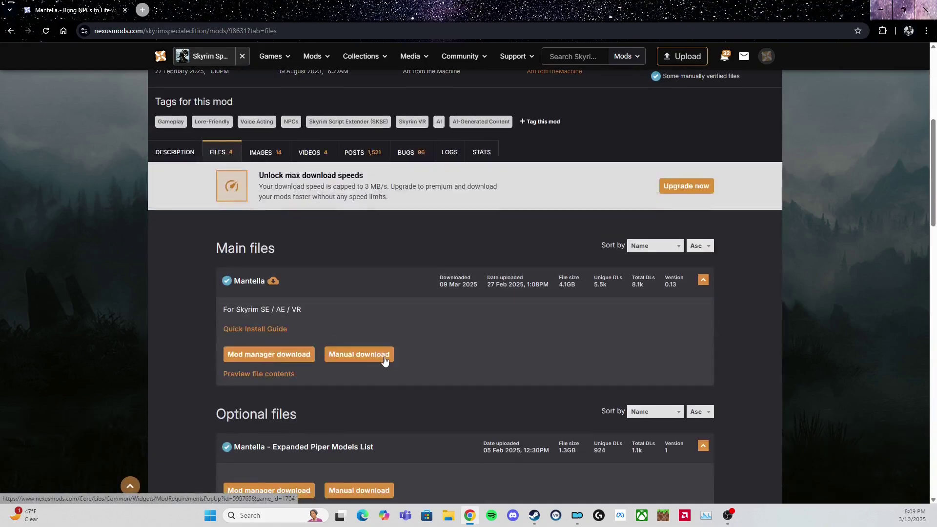
{"action": "left_click", "coordinate": [385, 360]}
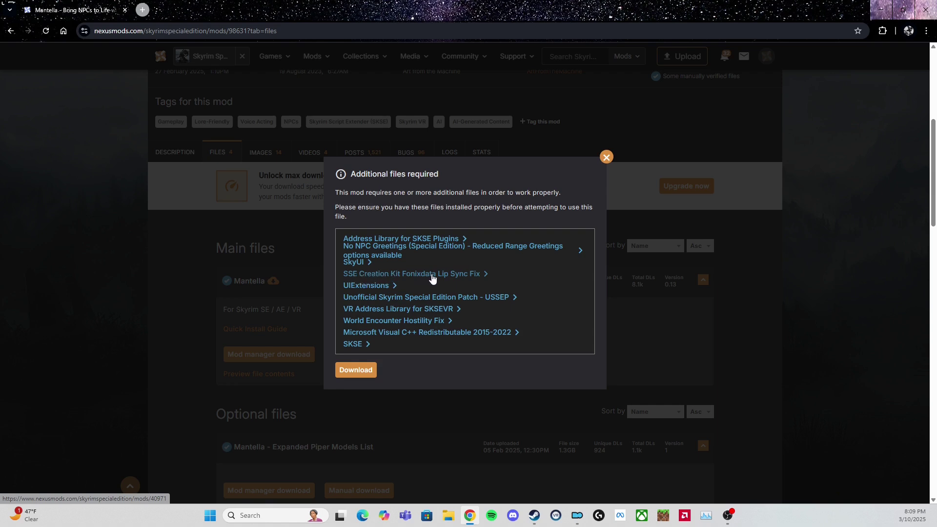
Step: Open the SSE Creation Kit Fonixdata Lip Sync Fix page, check its files and read the description's install steps
{"action": "left_click", "coordinate": [479, 278]}
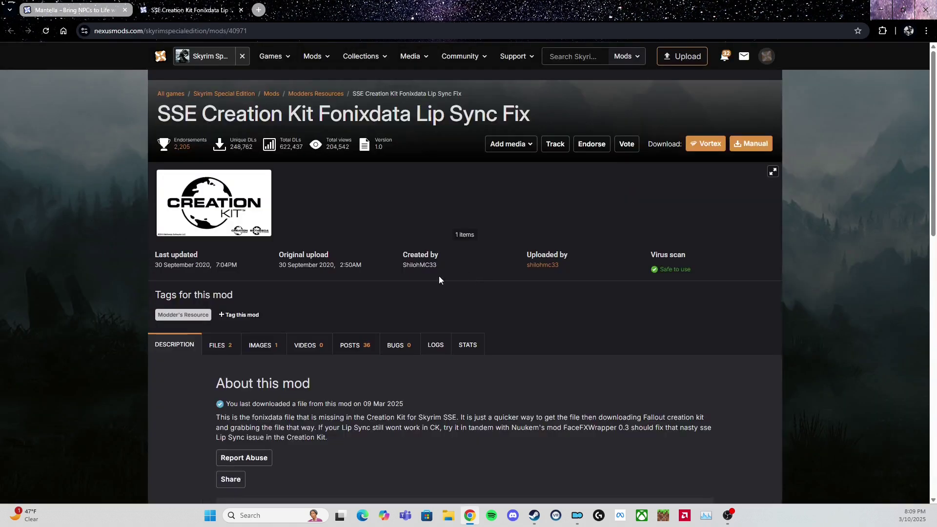
{"action": "scroll", "coordinate": [267, 303], "scroll_direction": "down", "scroll_amount": 2}
{"action": "left_click", "coordinate": [228, 248]}
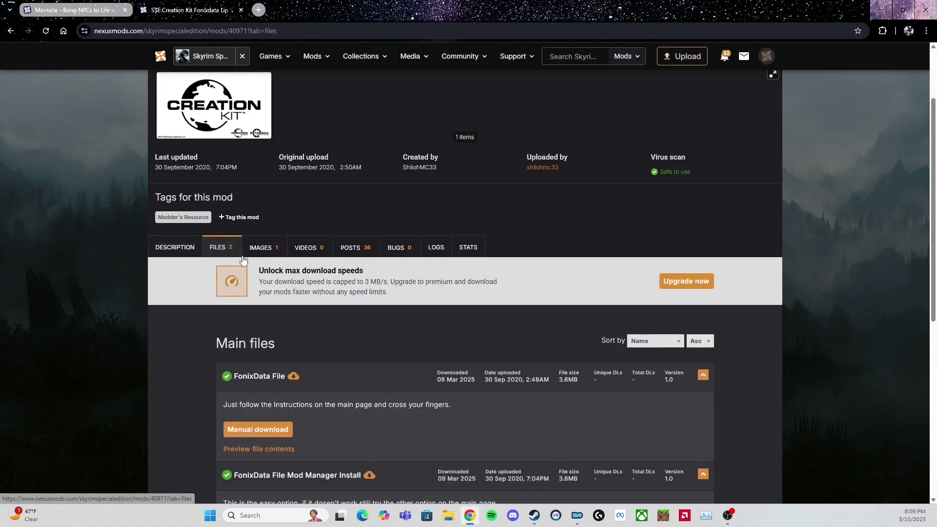
{"action": "scroll", "coordinate": [293, 245], "scroll_direction": "down", "scroll_amount": 3}
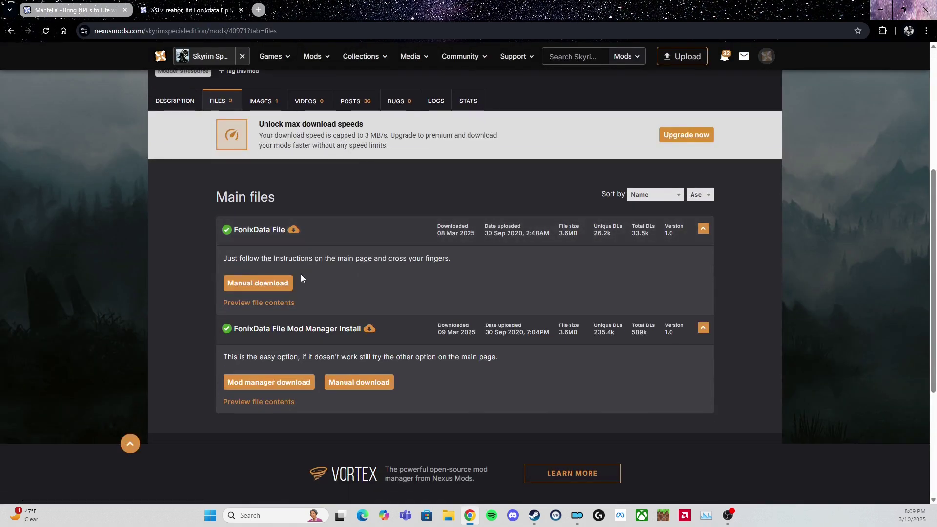
{"action": "left_click", "coordinate": [184, 101]}
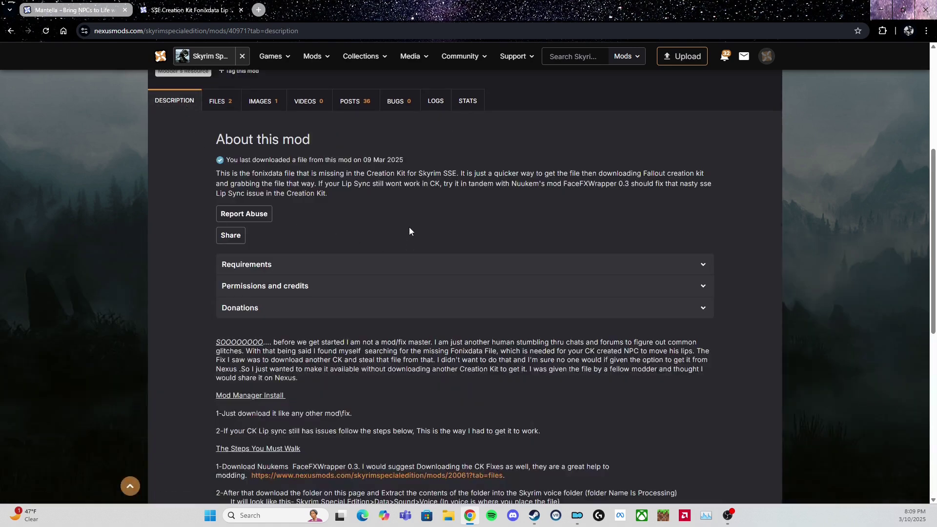
{"action": "scroll", "coordinate": [409, 228], "scroll_direction": "down", "scroll_amount": 3}
{"action": "scroll", "coordinate": [415, 271], "scroll_direction": "down", "scroll_amount": 1}
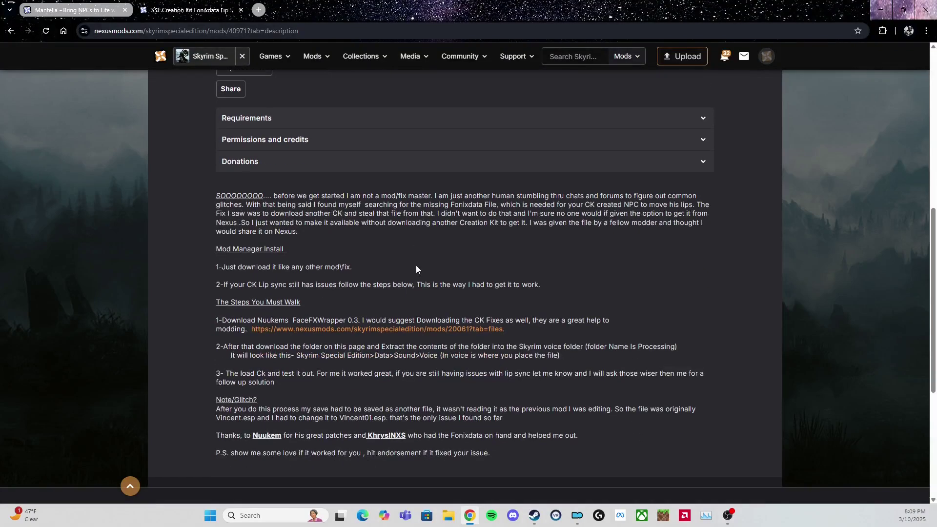
{"action": "scroll", "coordinate": [415, 254], "scroll_direction": "down", "scroll_amount": 1}
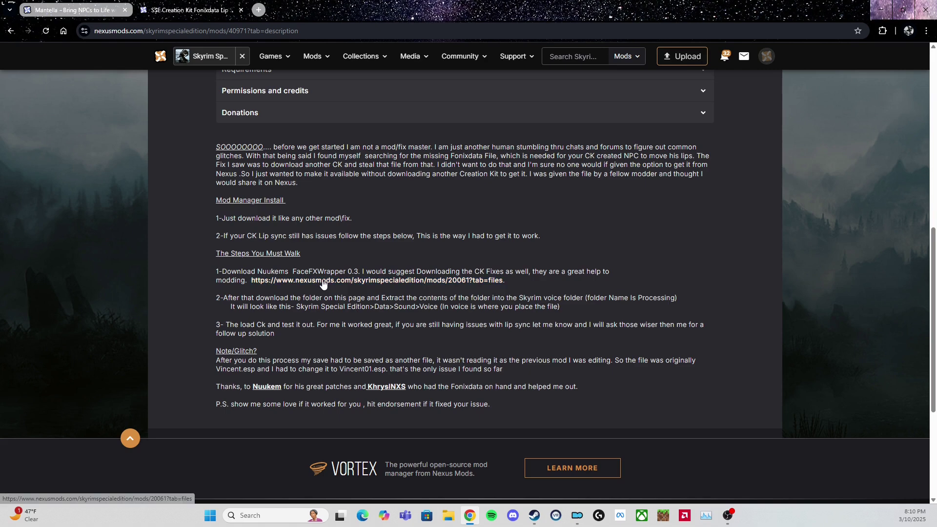
Step: Visit the linked SSE CreationKit Fixes files page, then return to the Fonixdata description
{"action": "left_click", "coordinate": [341, 281]}
{"action": "scroll", "coordinate": [336, 281], "scroll_direction": "down", "scroll_amount": 6}
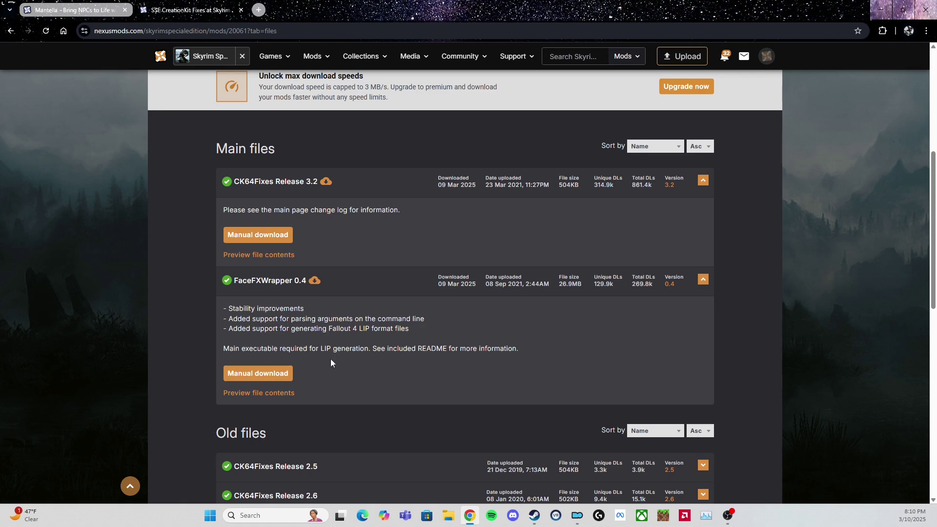
{"action": "scroll", "coordinate": [357, 376], "scroll_direction": "up", "scroll_amount": 10}
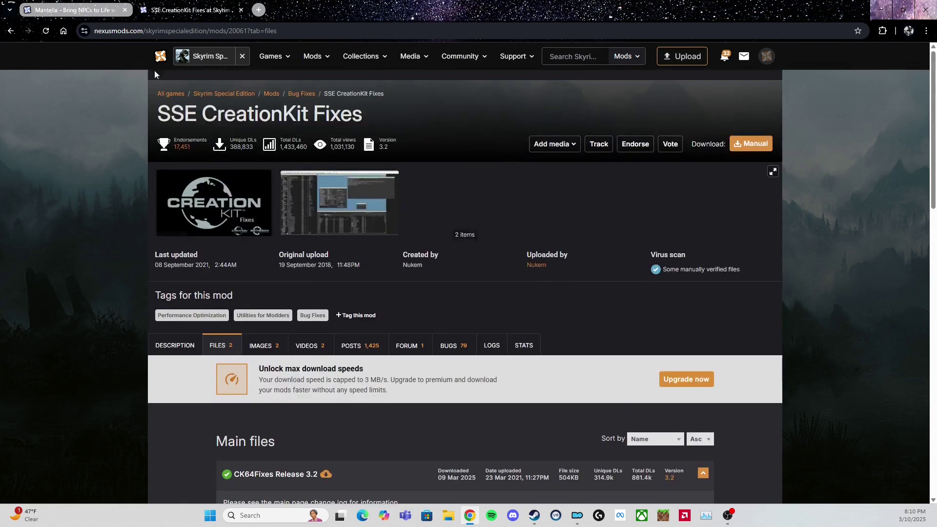
{"action": "left_click", "coordinate": [6, 33]}
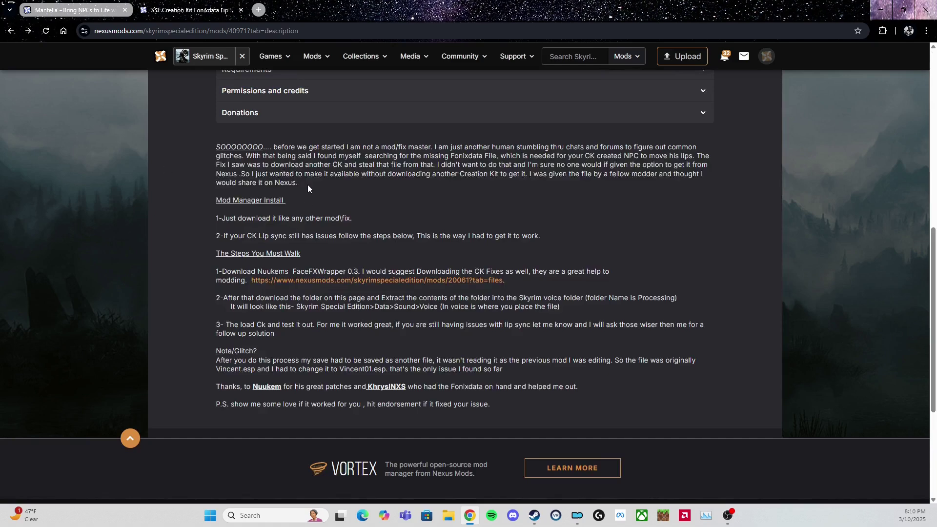
{"action": "scroll", "coordinate": [307, 189], "scroll_direction": "up", "scroll_amount": 10}
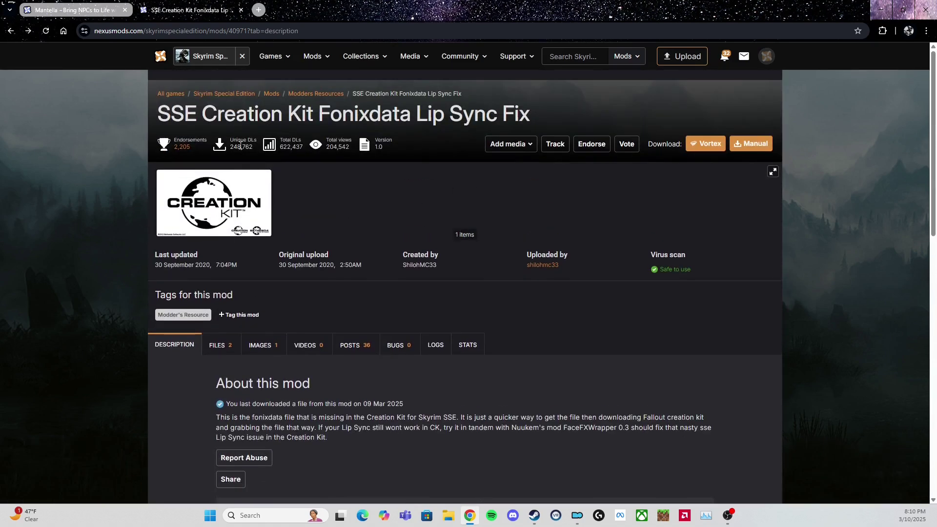
{"action": "scroll", "coordinate": [405, 196], "scroll_direction": "down", "scroll_amount": 10}
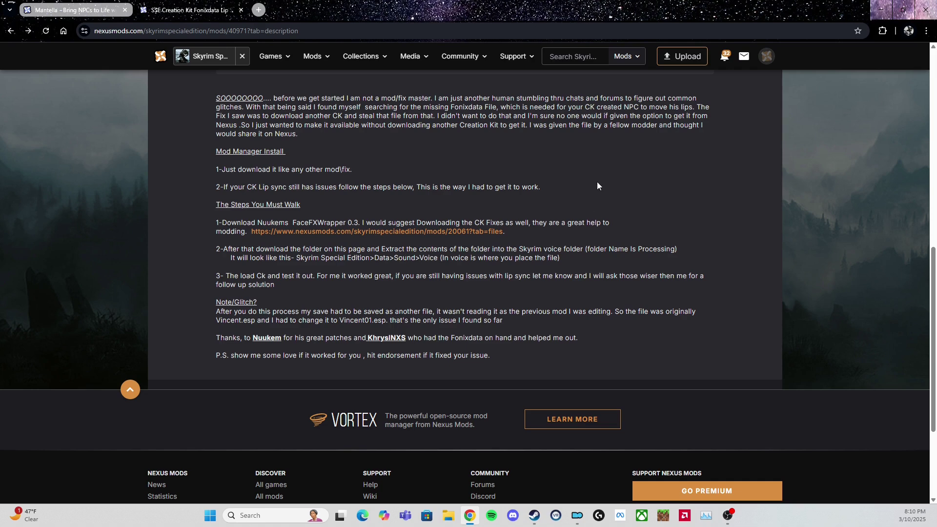
Step: In the Steam library, use Manage > Browse local files on The Elder Scrolls V: Skyrim VR
{"action": "left_click", "coordinate": [535, 515]}
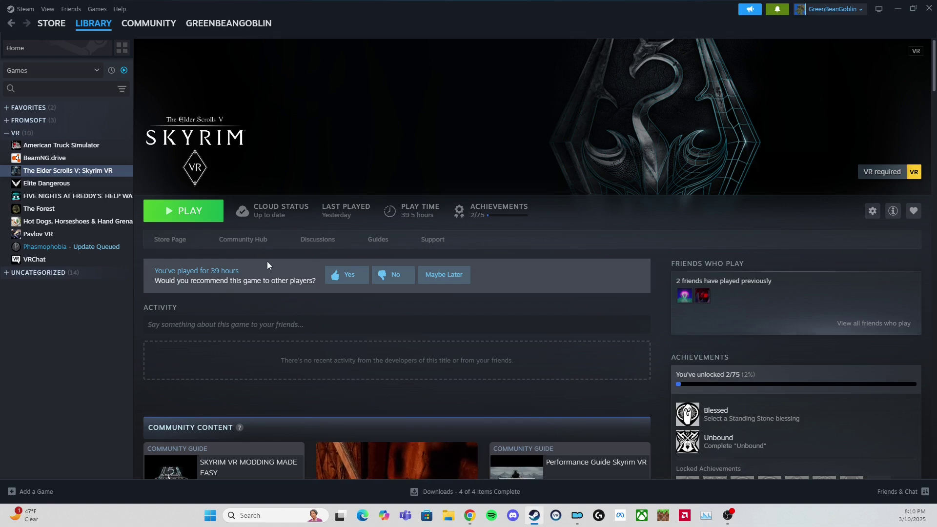
{"action": "right_click", "coordinate": [100, 169]}
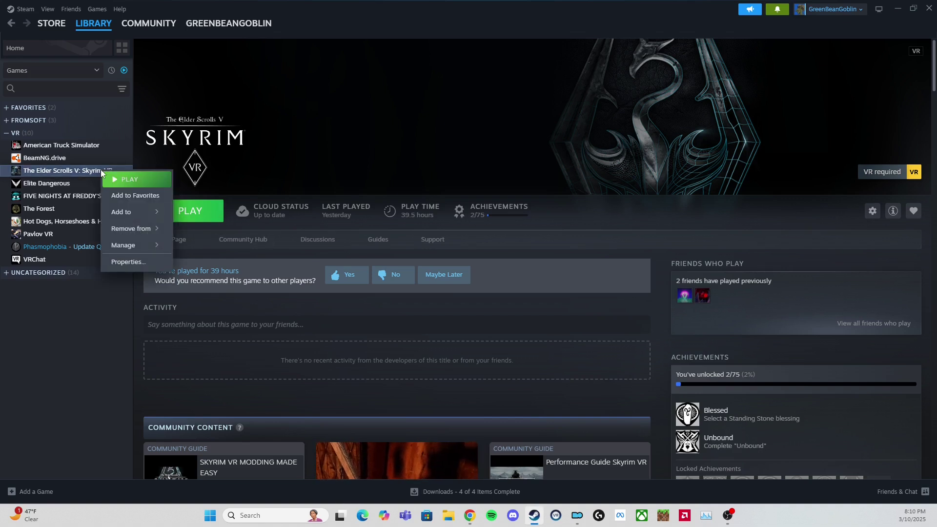
{"action": "mouse_move", "coordinate": [128, 245]}
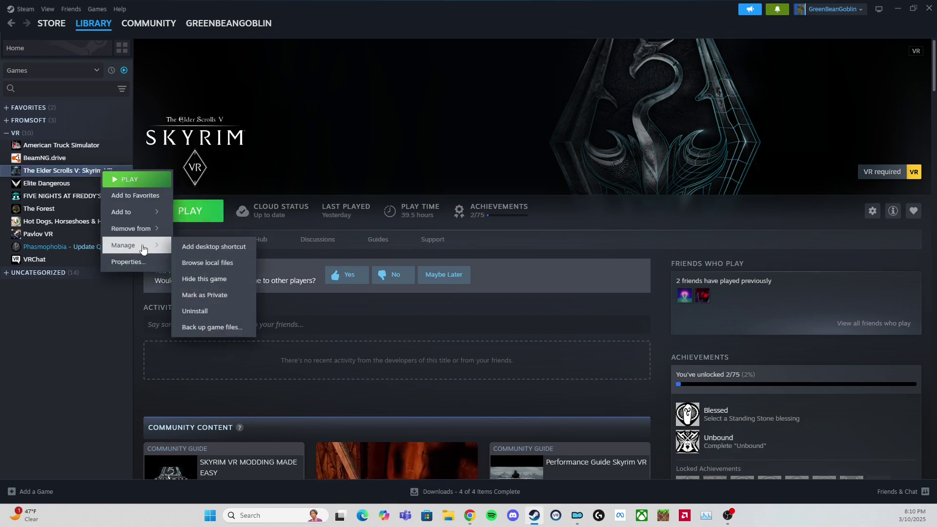
{"action": "left_click", "coordinate": [207, 263]}
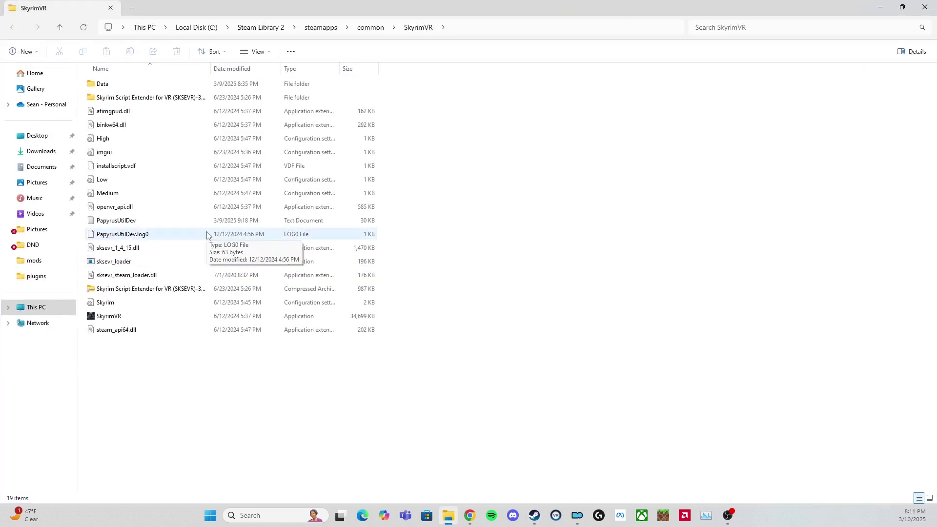
Step: Navigate into Skyrim VR's Data\Sound\Voice folder
{"action": "double_click", "coordinate": [131, 86]}
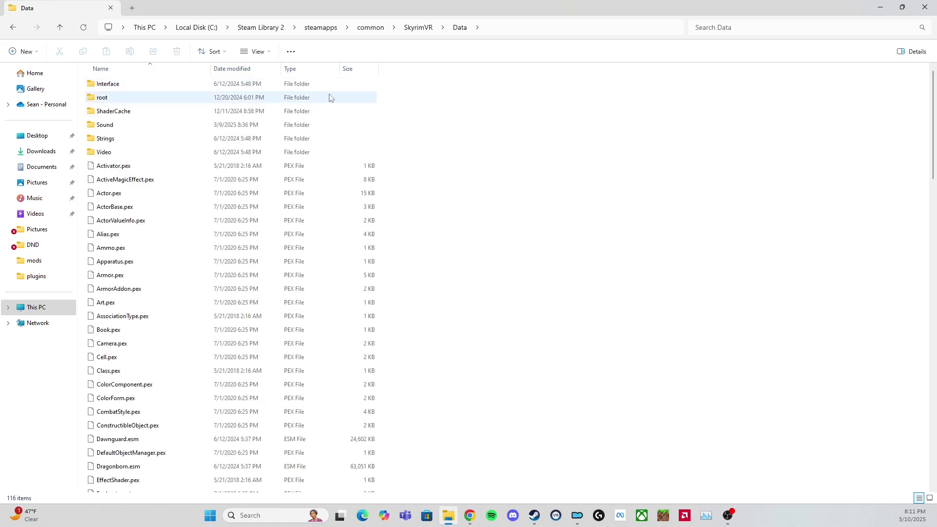
{"action": "right_click", "coordinate": [464, 139]}
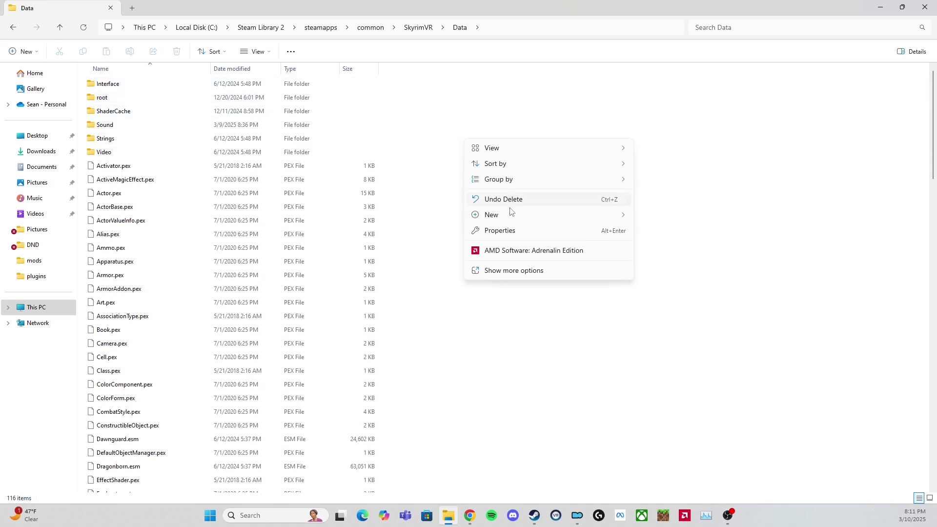
{"action": "mouse_move", "coordinate": [509, 218]}
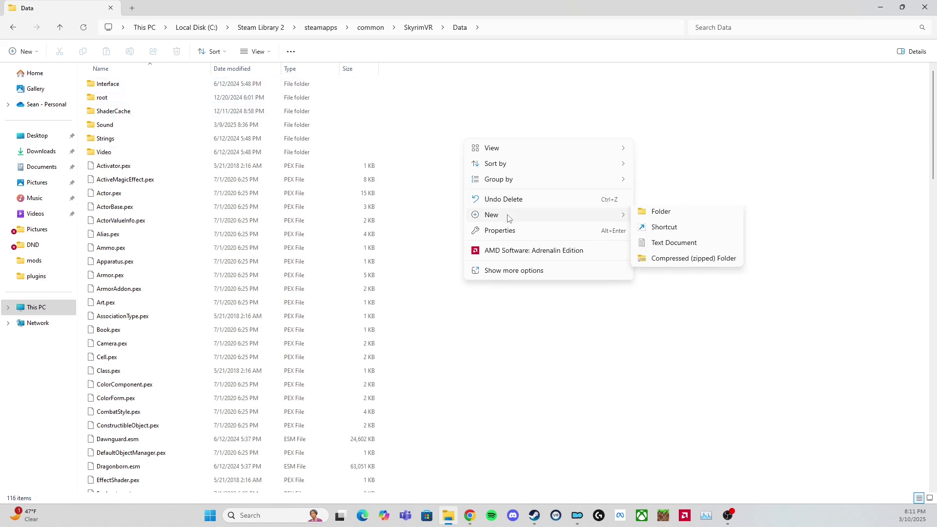
{"action": "left_click", "coordinate": [123, 132]}
{"action": "double_click", "coordinate": [124, 131]}
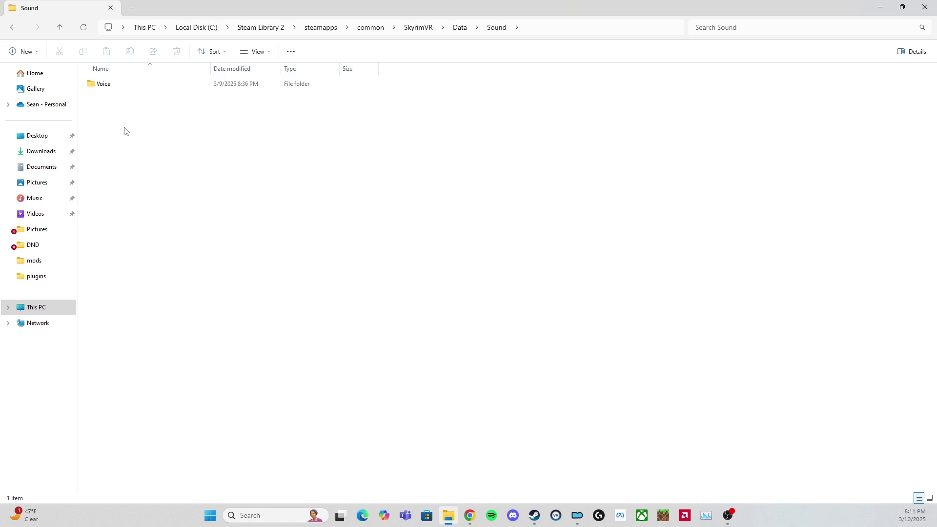
{"action": "right_click", "coordinate": [206, 171]}
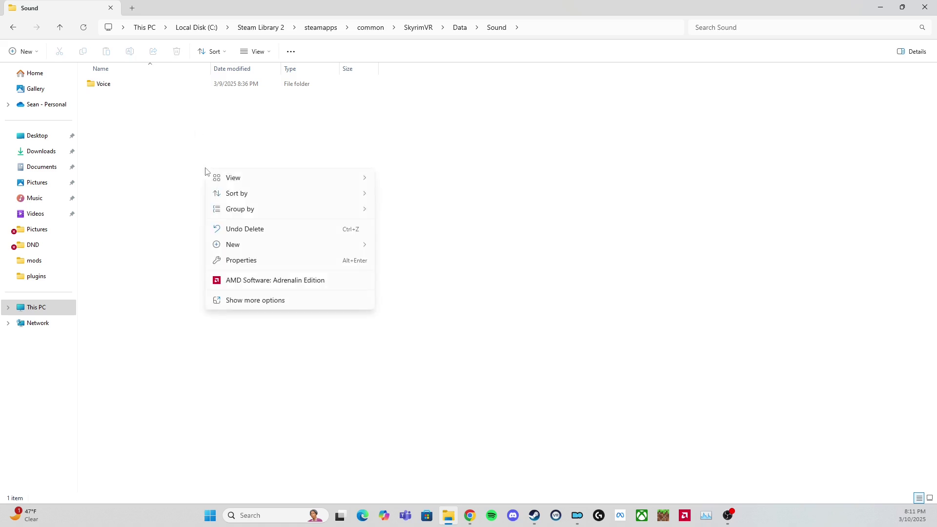
{"action": "mouse_move", "coordinate": [262, 246]}
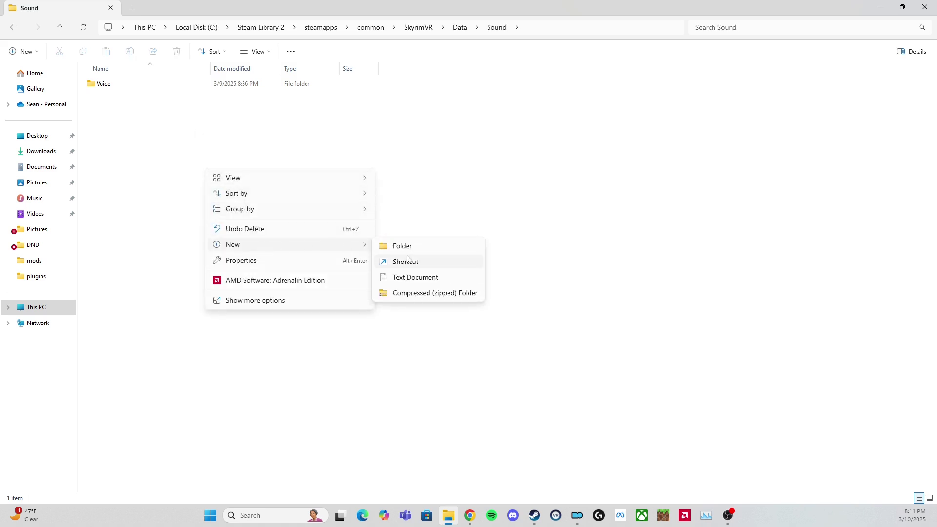
{"action": "left_click", "coordinate": [143, 128]}
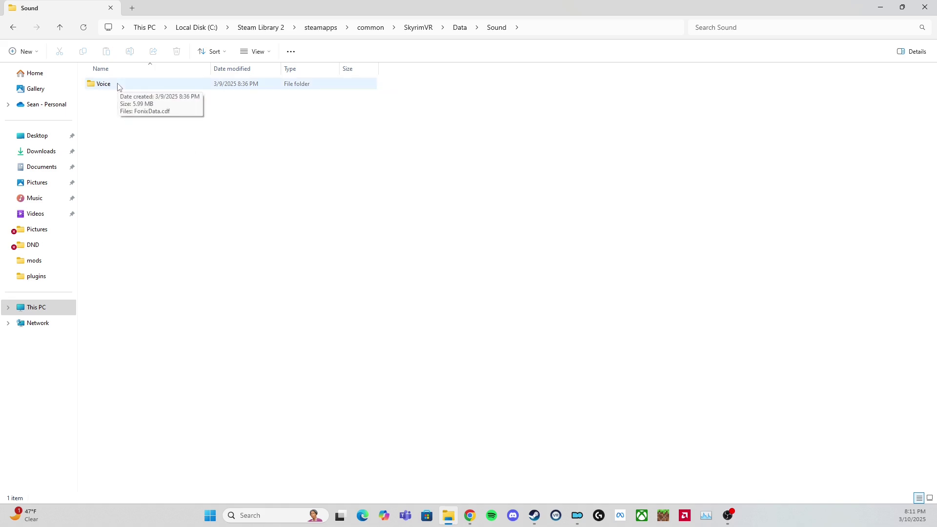
{"action": "double_click", "coordinate": [119, 85]}
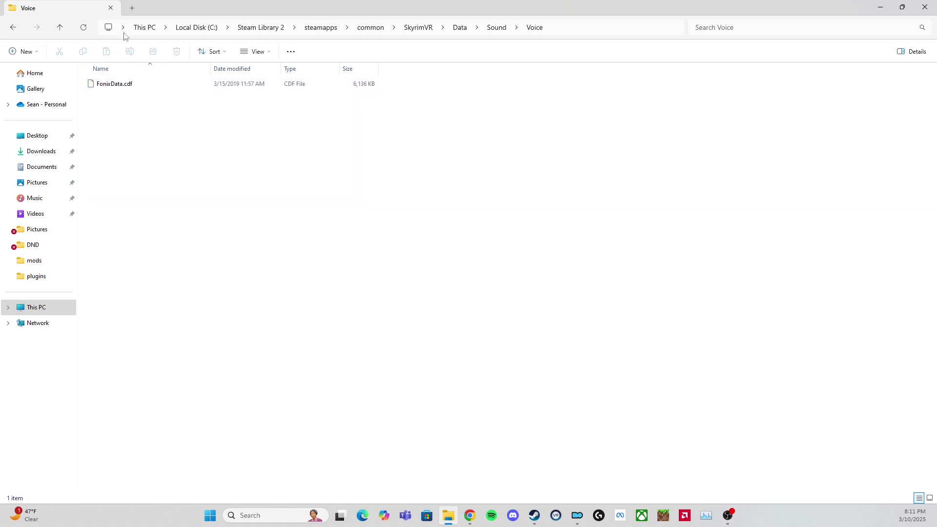
Step: In a new tab, open Downloads > FonixData File > Processing and drag FonixData.cdf onto the Voice tab
{"action": "left_click", "coordinate": [131, 8]}
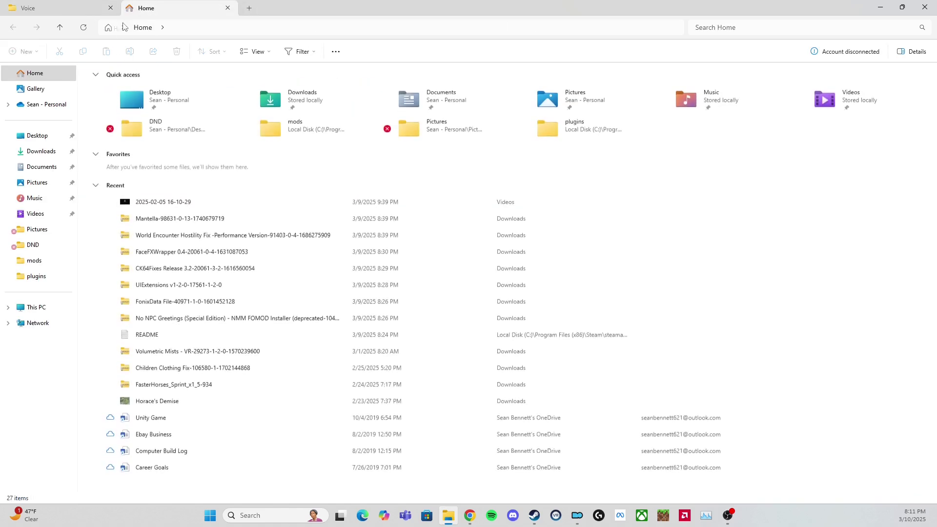
{"action": "left_click", "coordinate": [41, 155]}
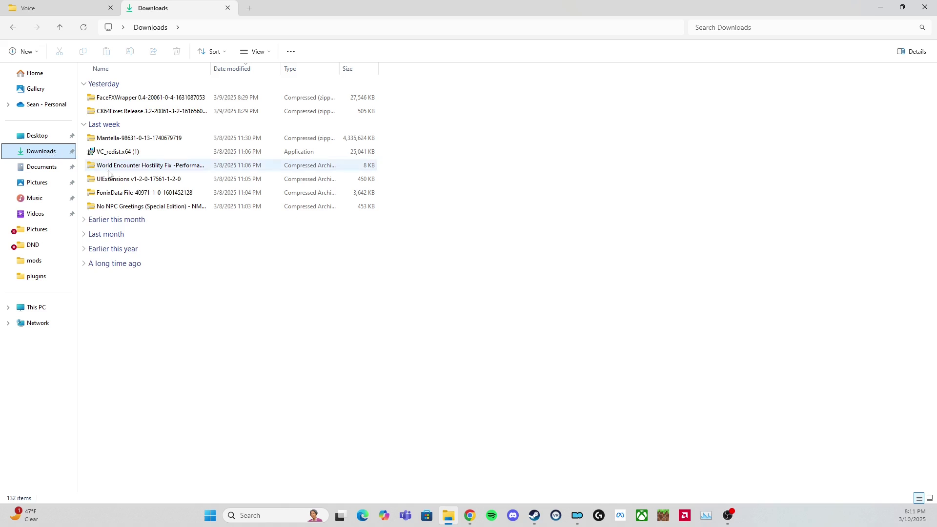
{"action": "double_click", "coordinate": [152, 193]}
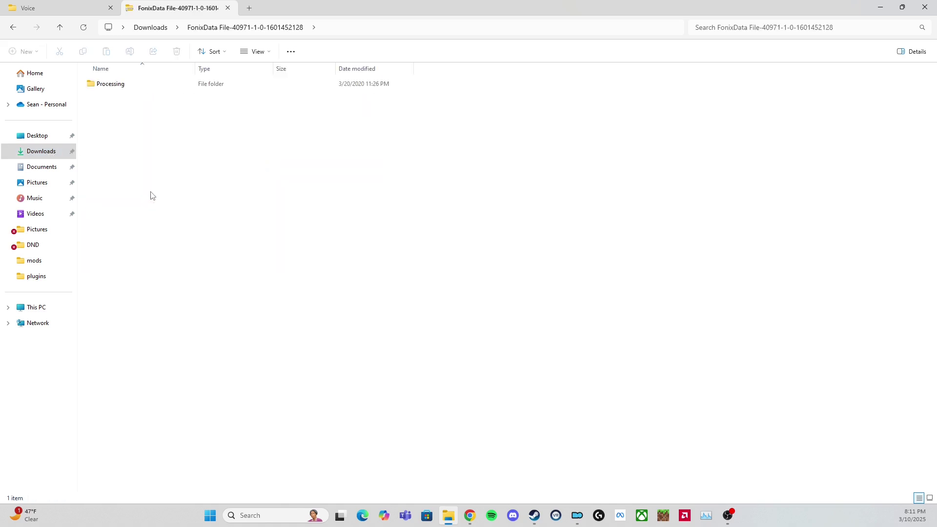
{"action": "double_click", "coordinate": [131, 90]}
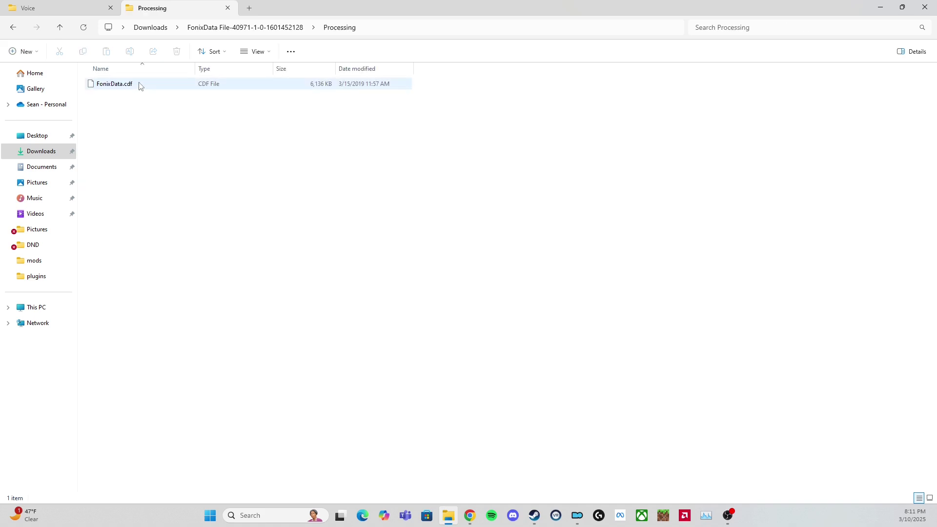
{"action": "left_click", "coordinate": [144, 88]}
{"action": "mouse_move", "coordinate": [145, 87]}
{"action": "left_mouse_down"}
{"action": "mouse_move", "coordinate": [157, 89]}
{"action": "mouse_move", "coordinate": [43, 7]}
{"action": "mouse_move", "coordinate": [162, 121]}
{"action": "mouse_move", "coordinate": [168, 141]}
{"action": "mouse_move", "coordinate": [149, 15]}
{"action": "mouse_move", "coordinate": [166, 9]}
{"action": "mouse_move", "coordinate": [60, 5]}
{"action": "left_mouse_up"}
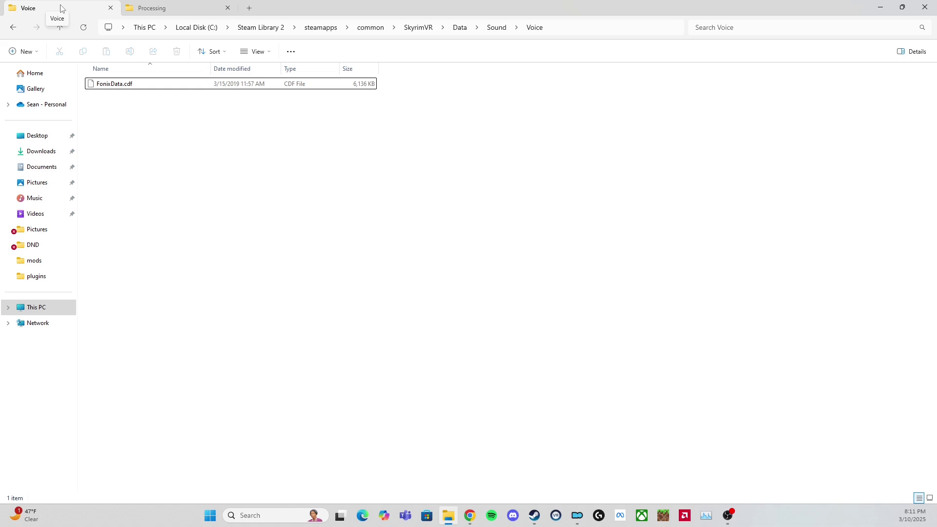
{"action": "left_click", "coordinate": [579, 517]}
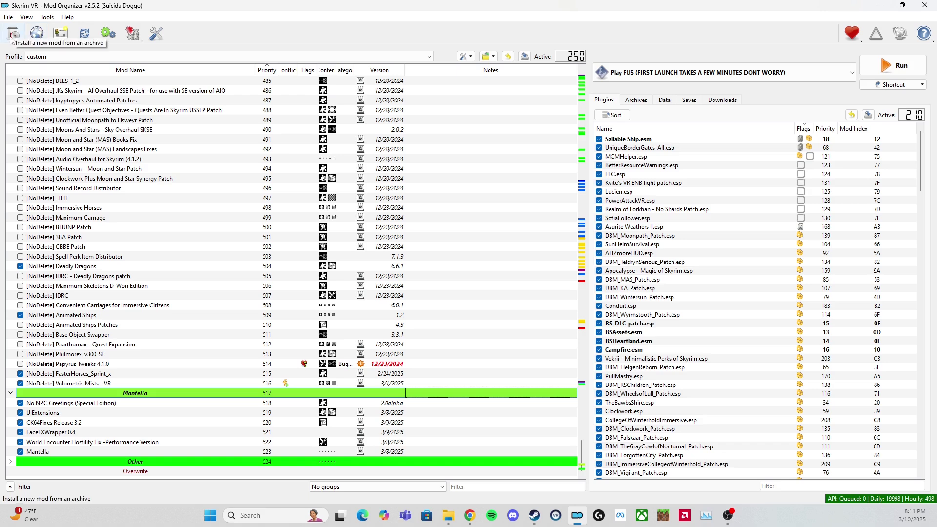
{"action": "right_click", "coordinate": [496, 406]}
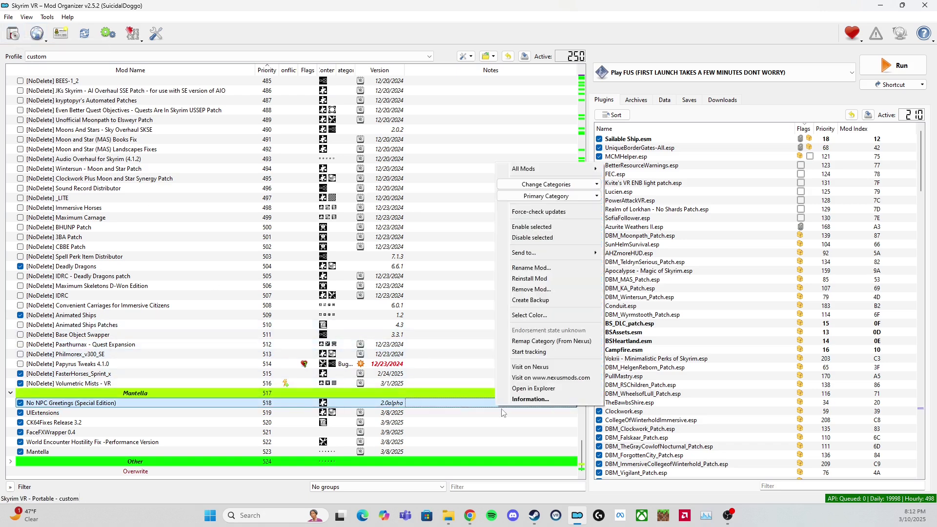
{"action": "mouse_move", "coordinate": [547, 174]}
{"action": "left_click", "coordinate": [14, 35]}
{"action": "left_click", "coordinate": [15, 35]}
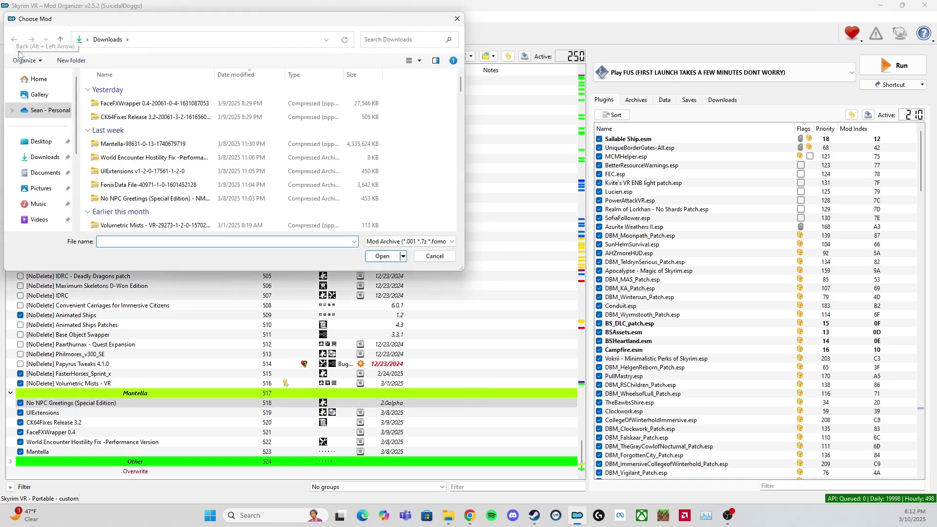
{"action": "left_click", "coordinate": [41, 159]}
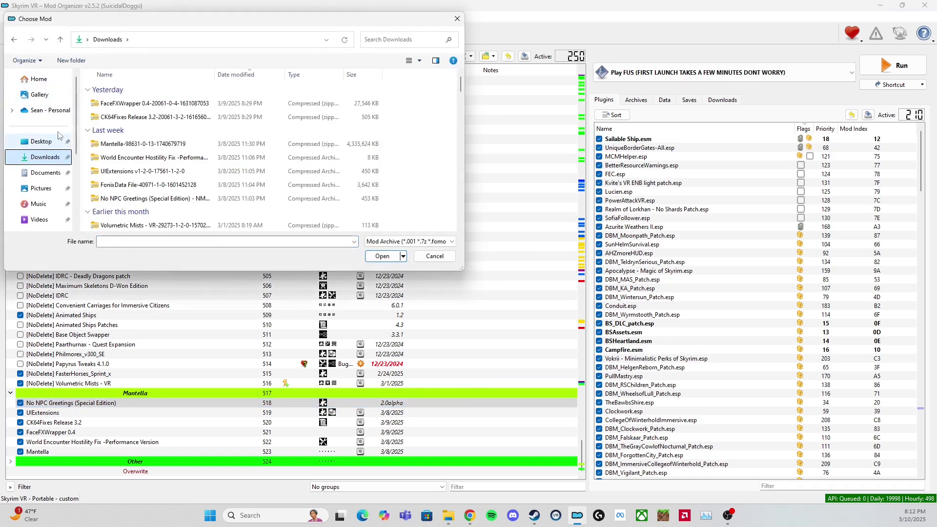
{"action": "left_click", "coordinate": [163, 105]}
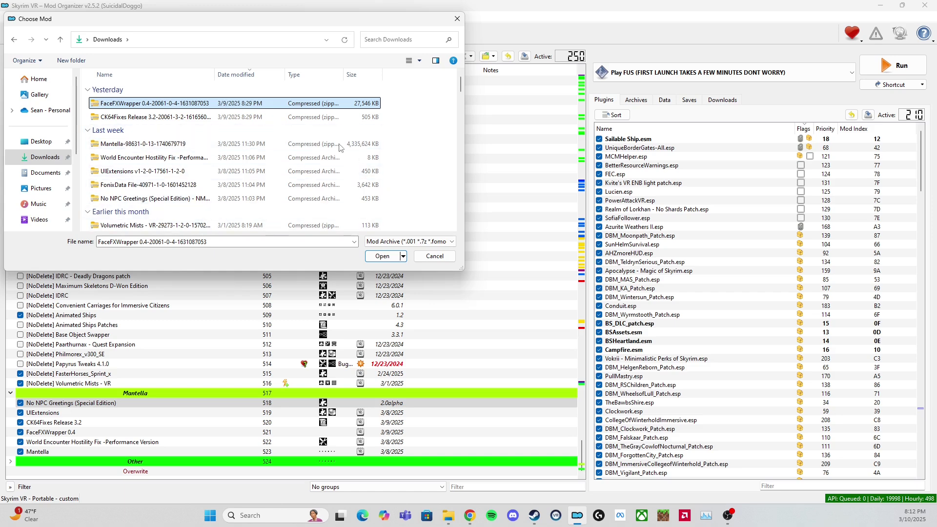
{"action": "left_click", "coordinate": [458, 21]}
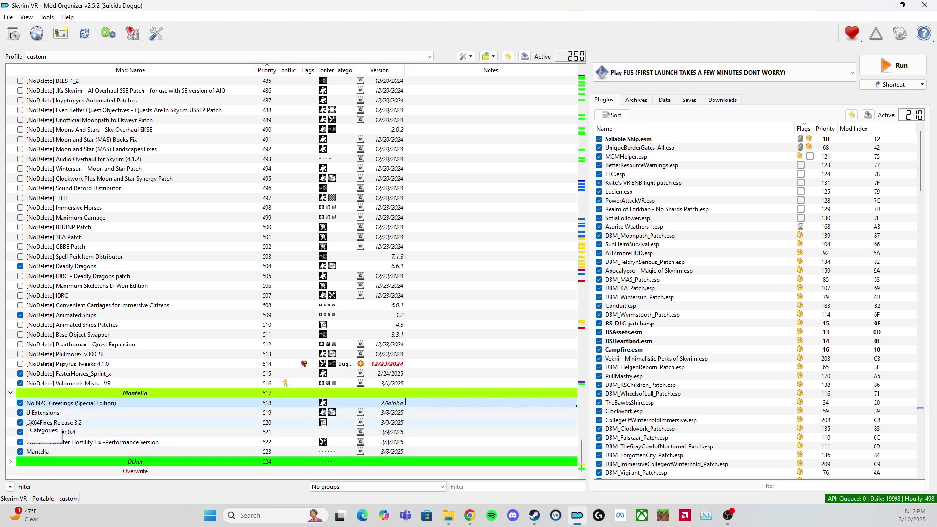
Step: In Chrome's Mantella tab, close the Additional files popup and follow the Description's github.io installation link
{"action": "left_click", "coordinate": [470, 516]}
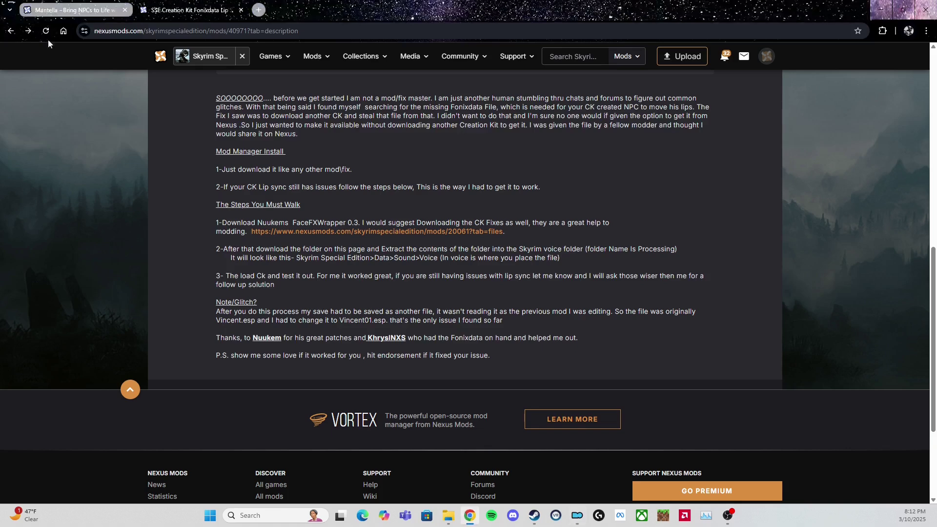
{"action": "left_click", "coordinate": [73, 10]}
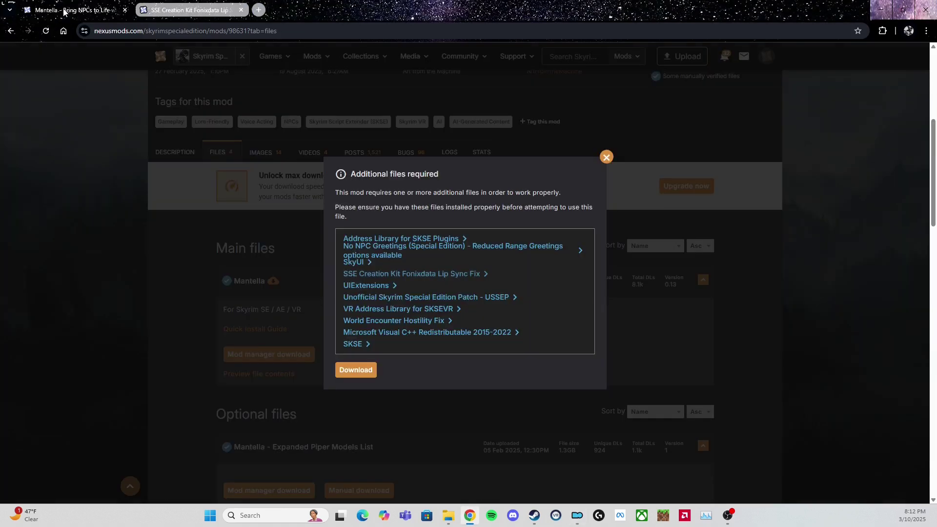
{"action": "left_click", "coordinate": [607, 156]}
{"action": "left_click", "coordinate": [174, 158]}
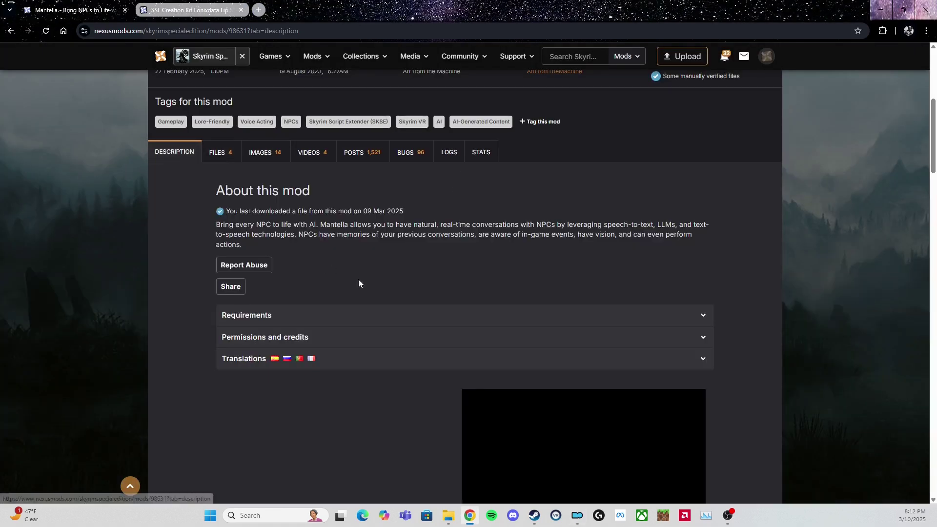
{"action": "scroll", "coordinate": [402, 288], "scroll_direction": "down", "scroll_amount": 5}
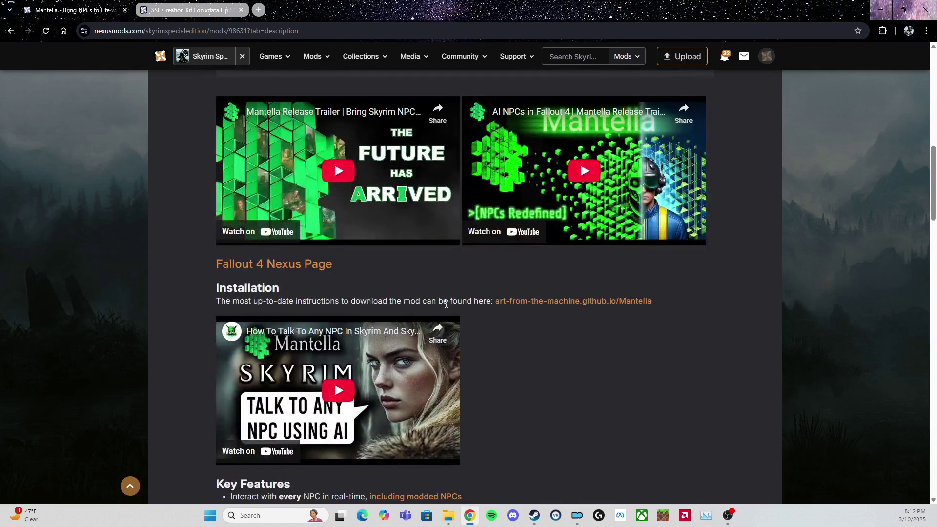
{"action": "left_click", "coordinate": [563, 306]}
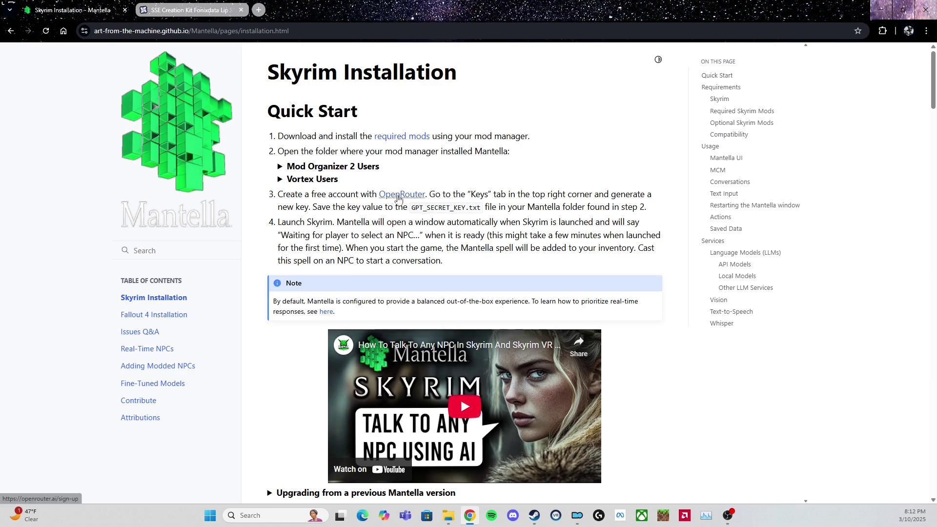
Step: Open OpenRouter from the guide, sign in with Google, and go to Keys from the account menu
{"action": "left_click", "coordinate": [397, 197]}
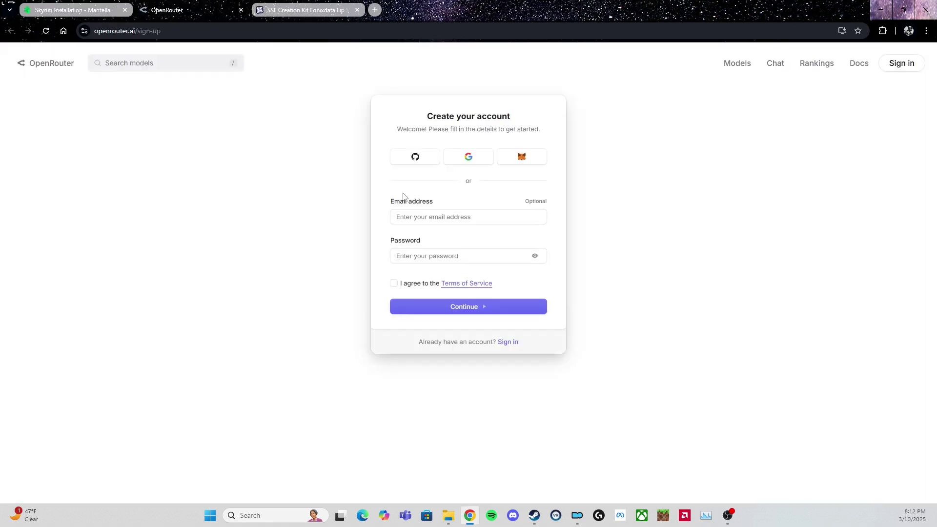
{"action": "left_click", "coordinate": [472, 159]}
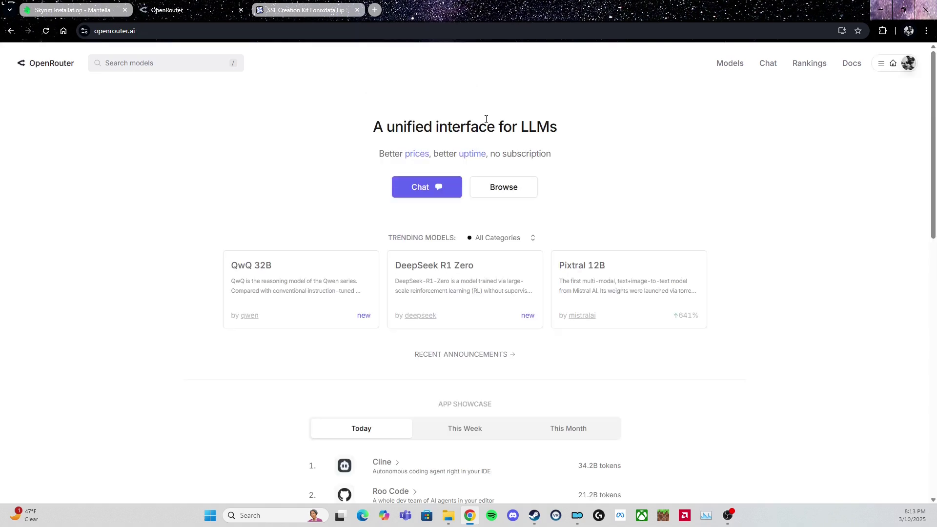
{"action": "left_click", "coordinate": [880, 66]}
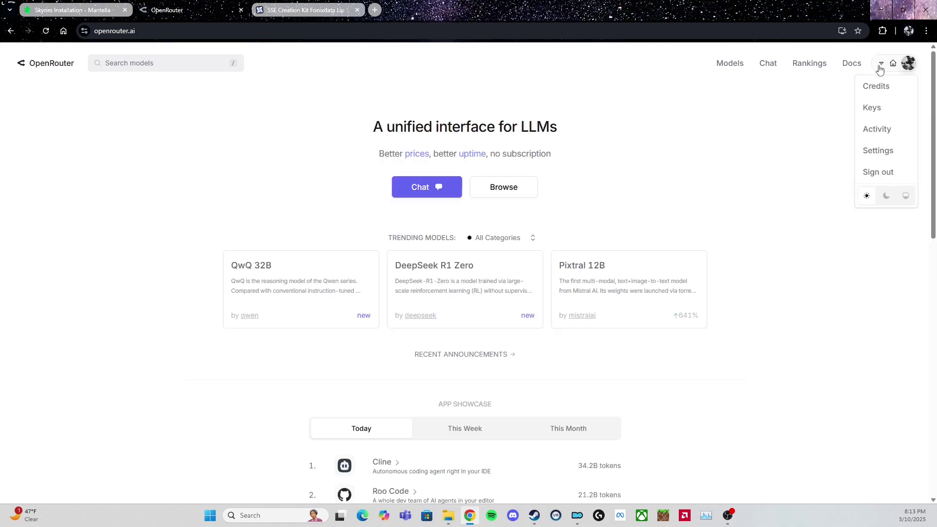
{"action": "left_click", "coordinate": [842, 90]}
{"action": "left_click", "coordinate": [881, 64]}
{"action": "left_click", "coordinate": [881, 108]}
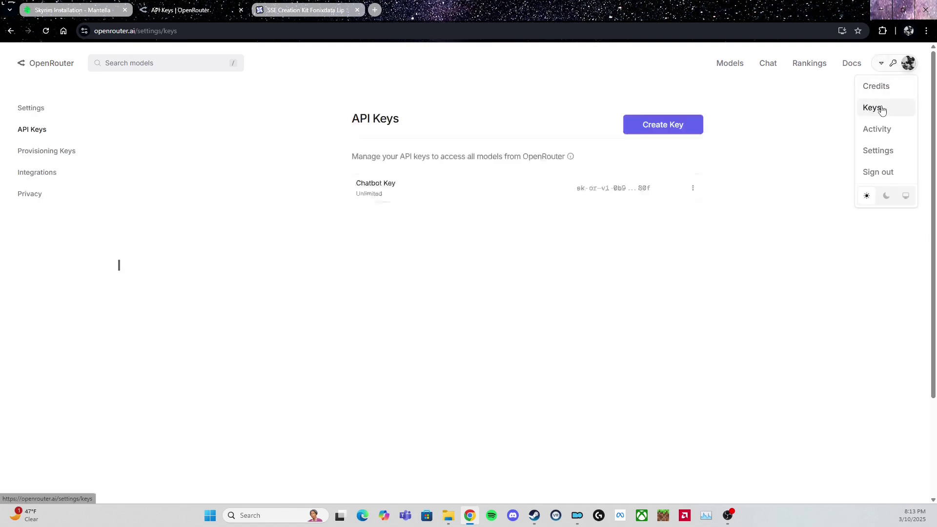
Step: Open and cancel Create Key, then open and close the Chatbot Key's ⋮ menu
{"action": "left_click", "coordinate": [659, 126]}
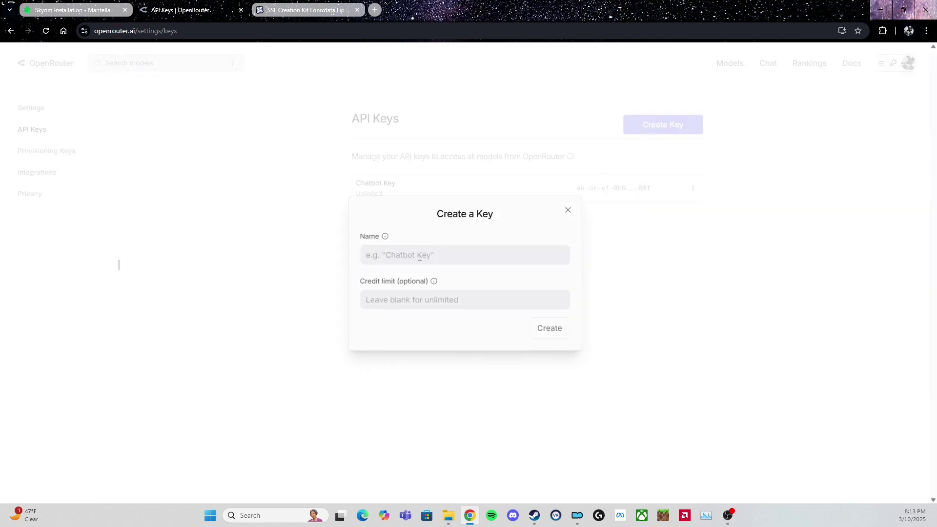
{"action": "left_click", "coordinate": [568, 211]}
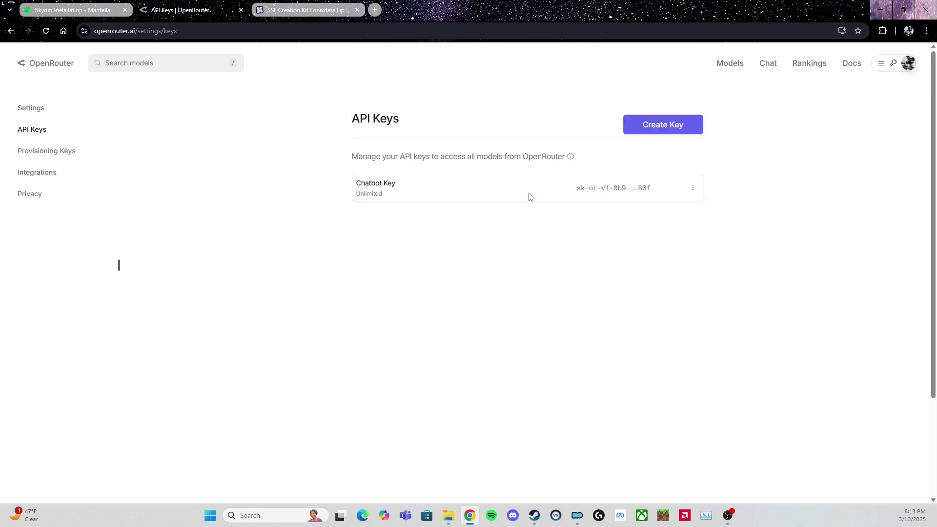
{"action": "left_click", "coordinate": [690, 190]}
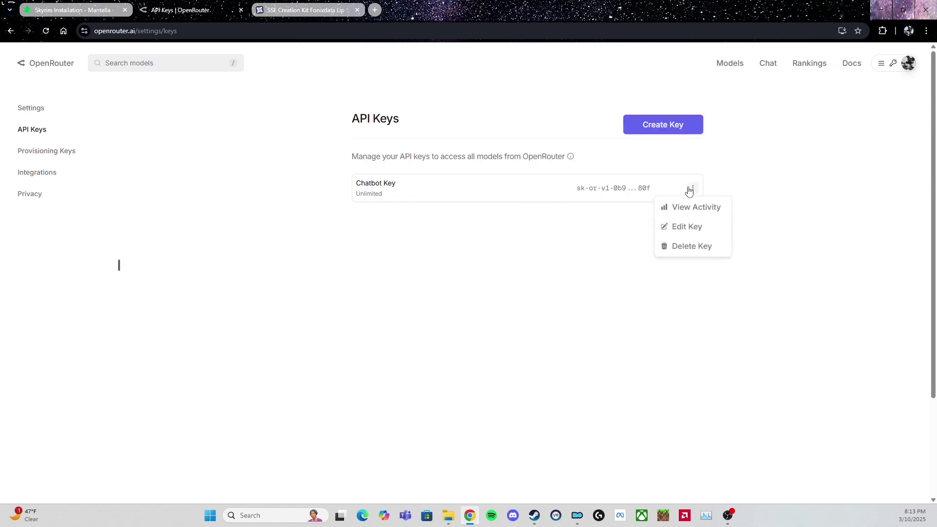
{"action": "left_click", "coordinate": [730, 171]}
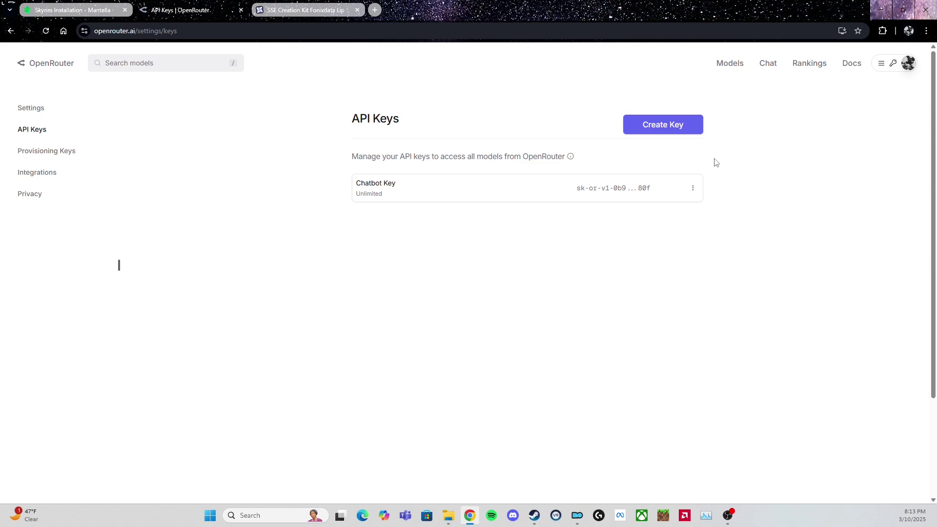
Step: In Mod Organizer 2, open the Mantella mod's info to view its text files including GPT_SECRET_KEY.txt, then close it
{"action": "left_click", "coordinate": [577, 523]}
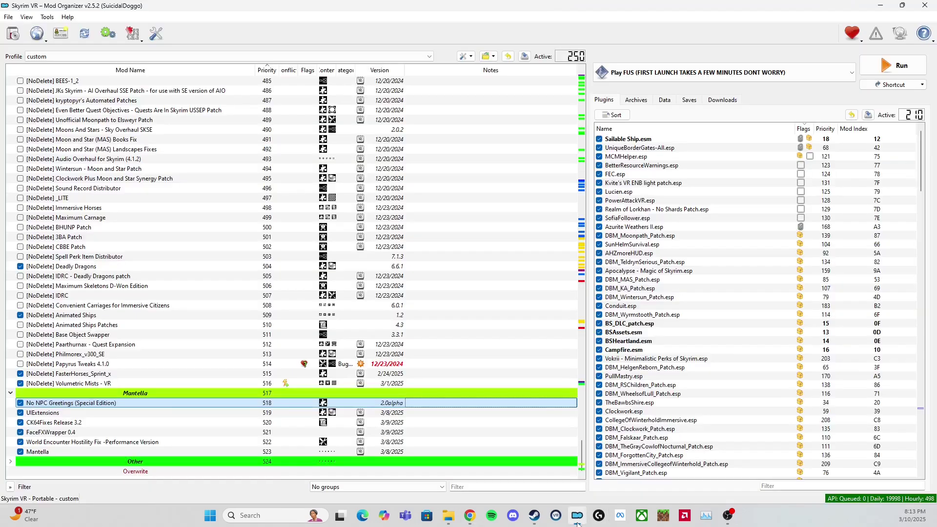
{"action": "left_click", "coordinate": [65, 453]}
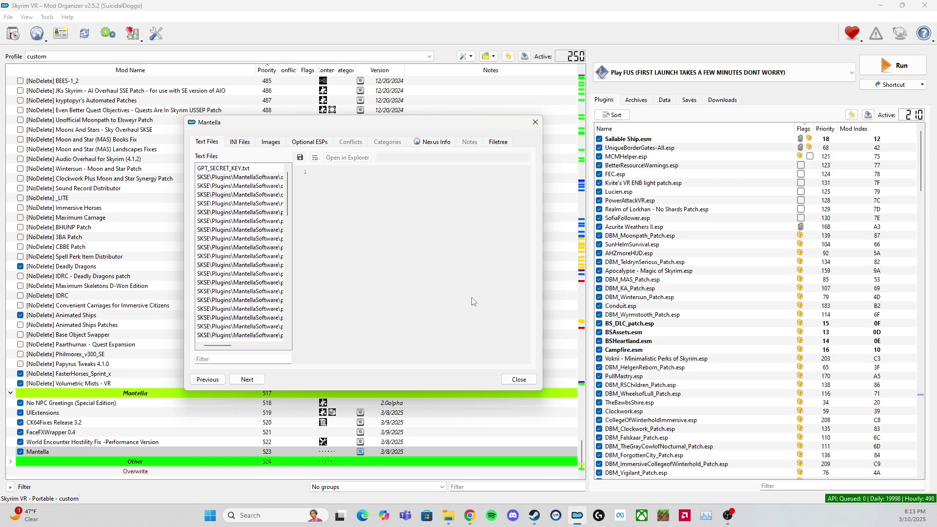
{"action": "left_click", "coordinate": [519, 381]}
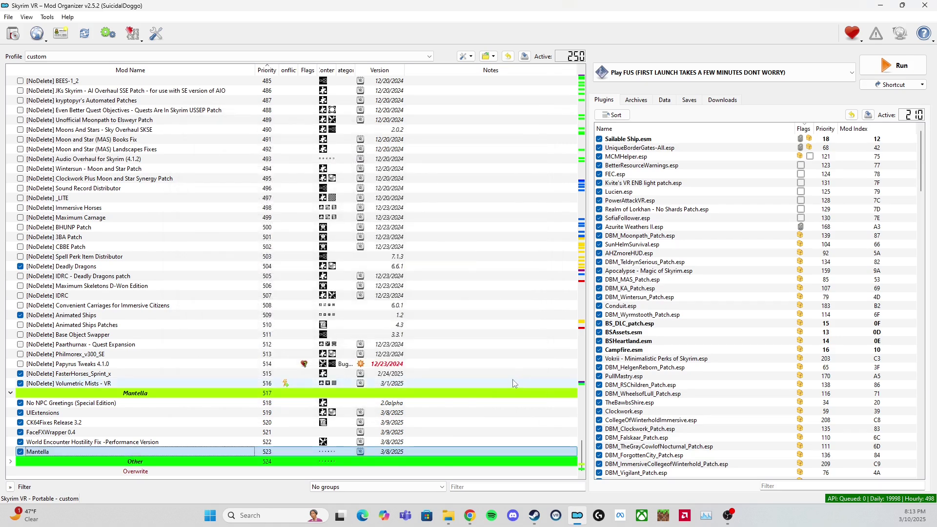